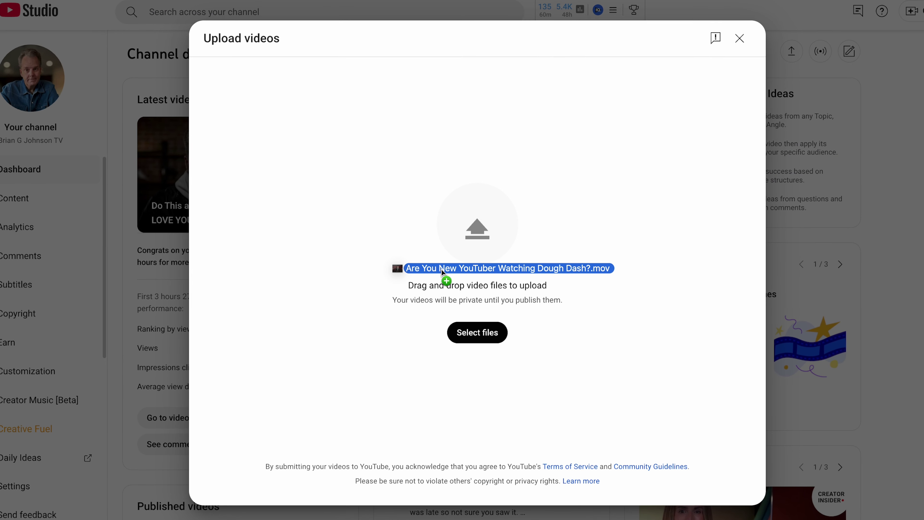
Drag 'Are You New YouTuber Watching Dough Dash?.mov' onto the Upload videos drop area to start uploading.
left_click_drag(438, 269, 361, 197)
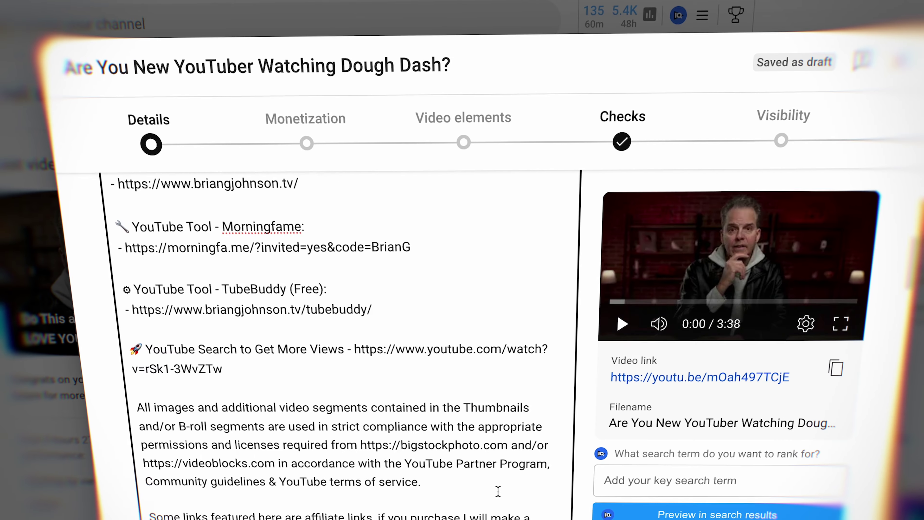
Upload a JPG as the custom thumbnail and add the video to the Recently Added playlist.
scroll(346, 292, "down", 5)
left_click_drag(496, 482, 182, 371)
scroll(182, 371, "down", 5)
left_click(128, 401)
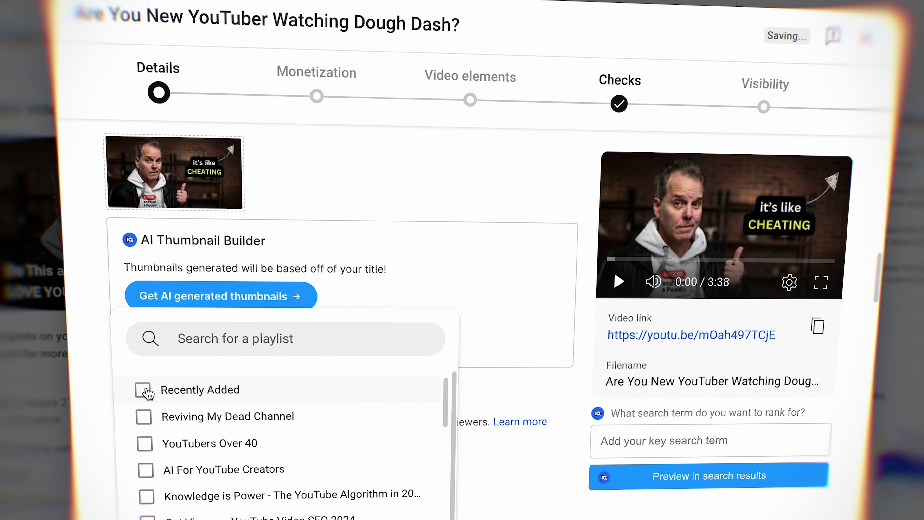
left_click(131, 390)
Declare that the video has no paid promotion and turn off Allow embedding.
scroll(88, 441, "down", 10)
left_click(120, 459)
scroll(328, 328, "down", 10)
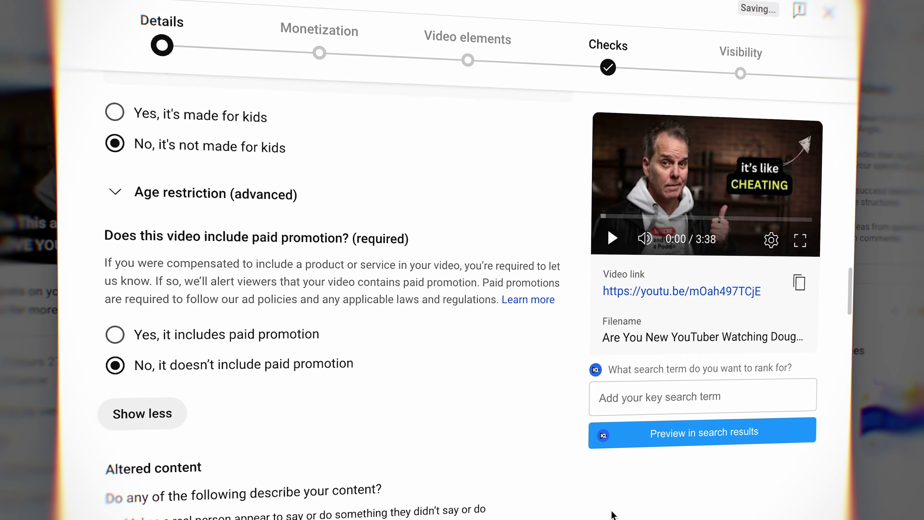
scroll(513, 234, "down", 7)
left_click(116, 251)
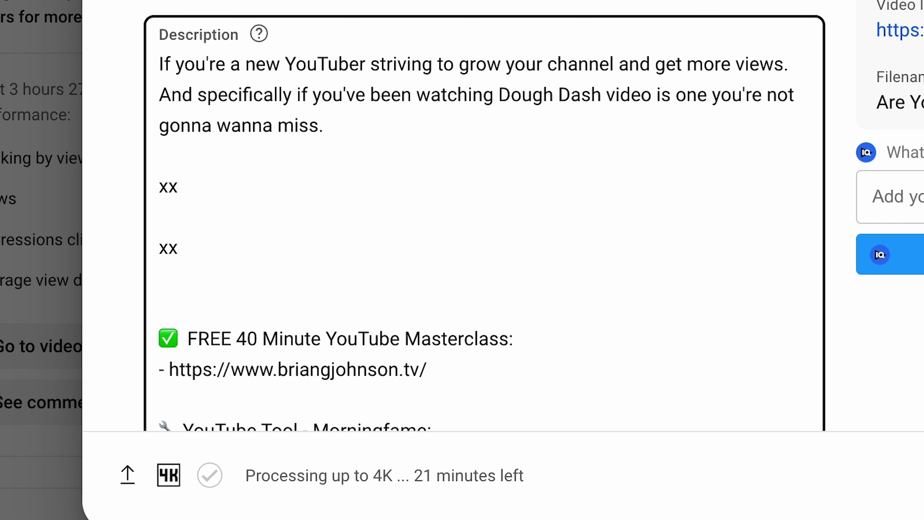
Insert 'the' before 'video' in the description and finish '(affiliate)' after the Opus link.
type("the")
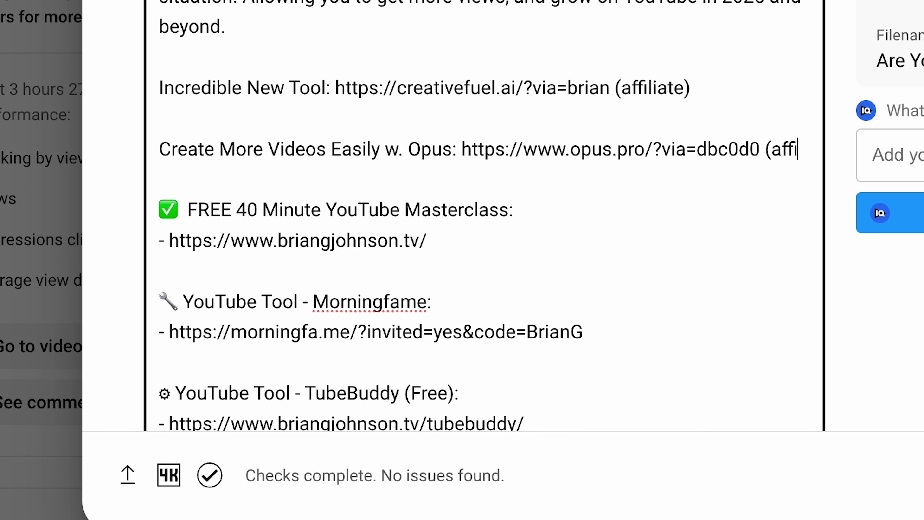
type("liate")
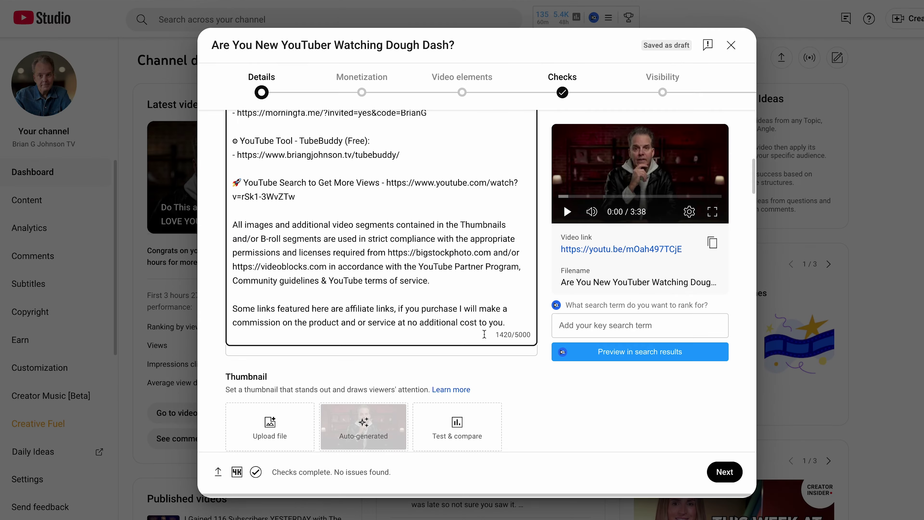
Drag IMG_5899.JPG onto the Thumbnail upload box to make it the custom thumbnail.
scroll(482, 333, "down", 3)
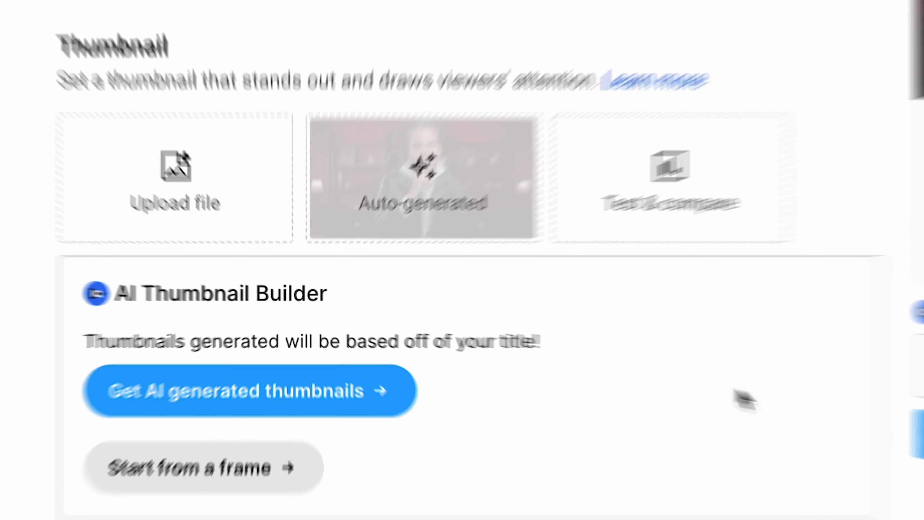
left_click_drag(484, 338, 269, 307)
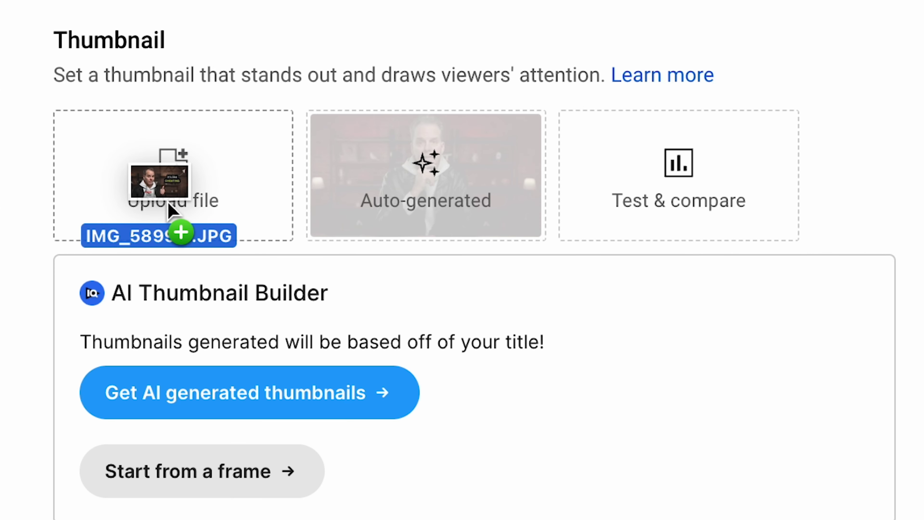
left_click_drag(168, 204, 168, 203)
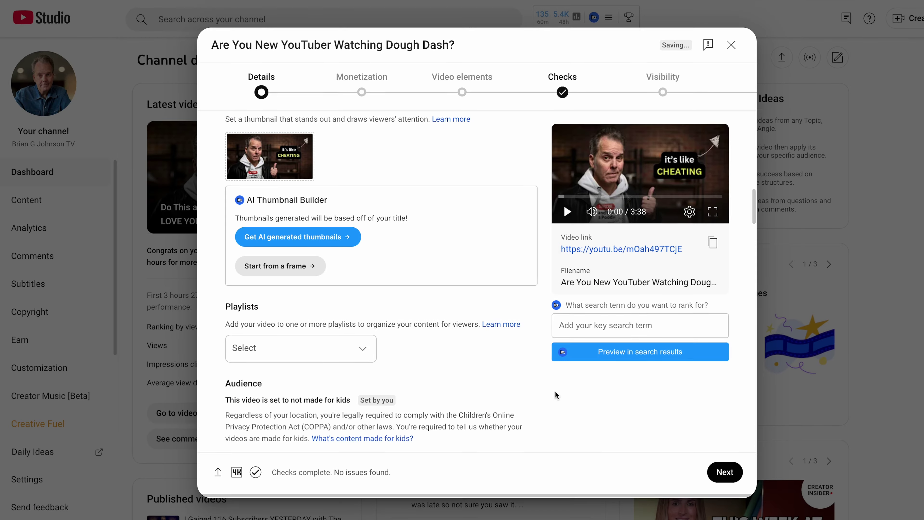
Tick Recently Added in the Playlists dropdown and confirm with Done.
left_click(364, 335)
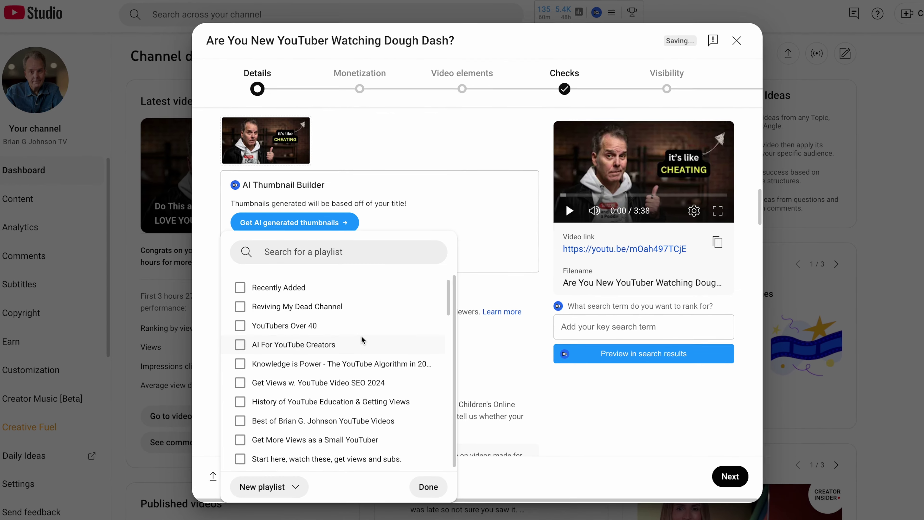
left_click(248, 291)
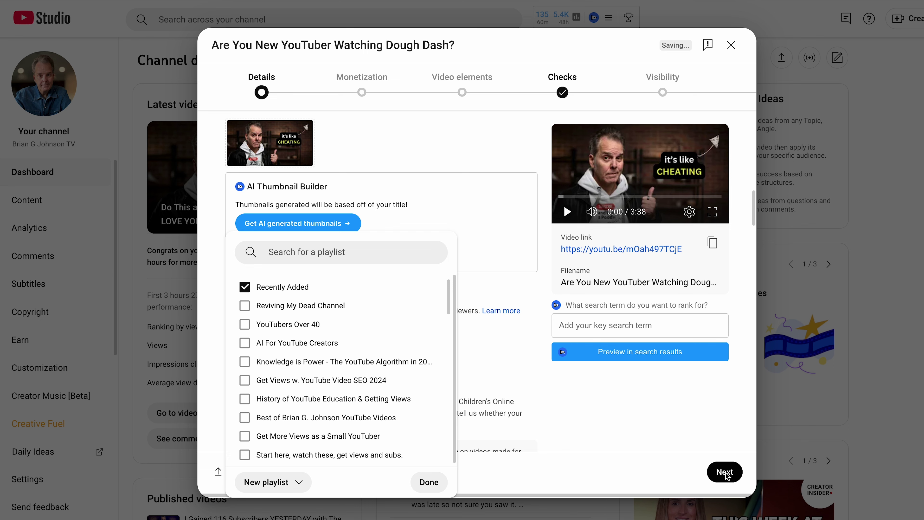
left_click(726, 475)
scroll(667, 410, "down", 5)
scroll(667, 410, "down", 4)
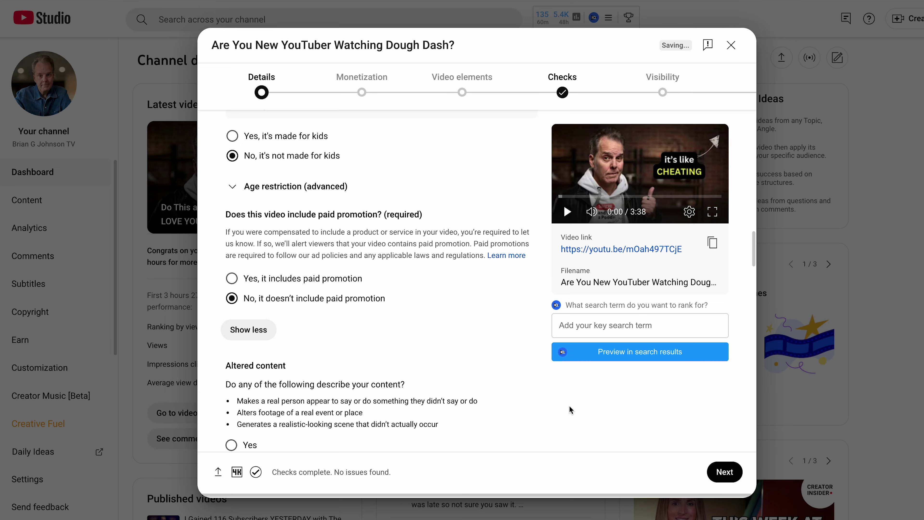
Answer No to the Altered content question.
scroll(568, 406, "down", 3)
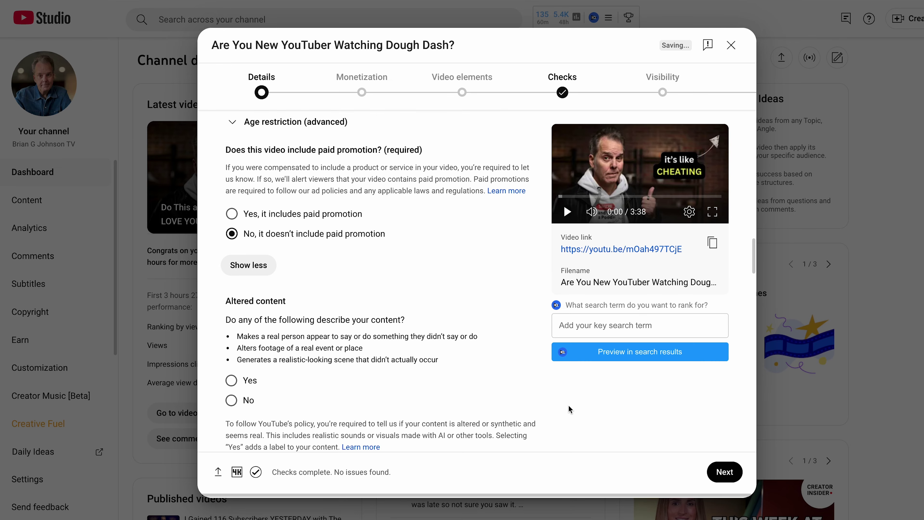
scroll(568, 406, "down", 2)
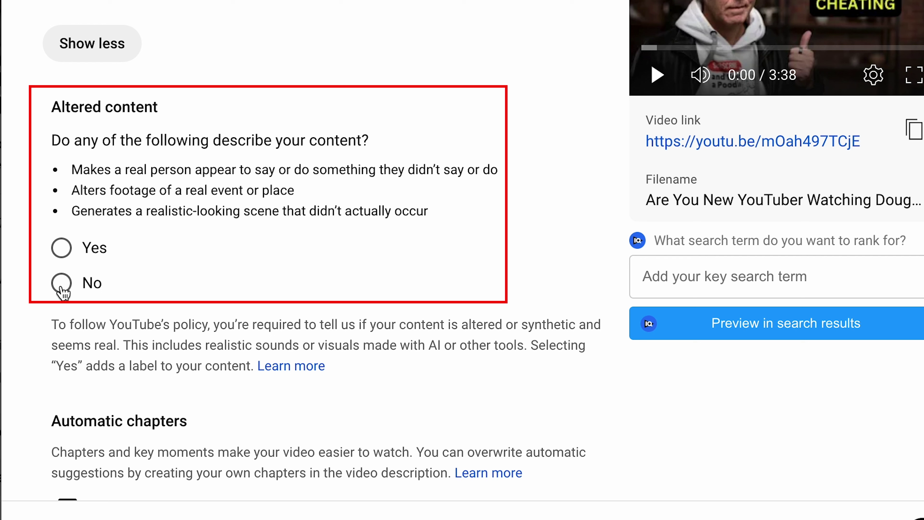
left_click(61, 284)
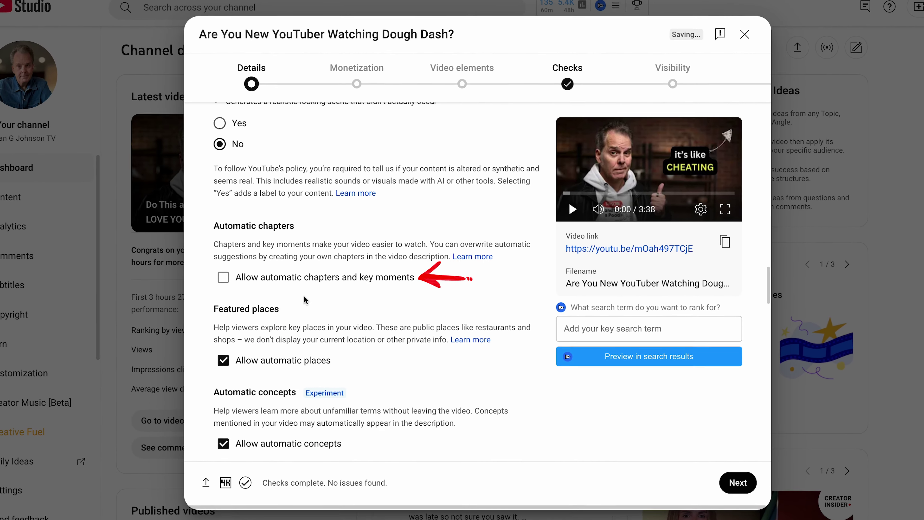
scroll(306, 297, "down", 3)
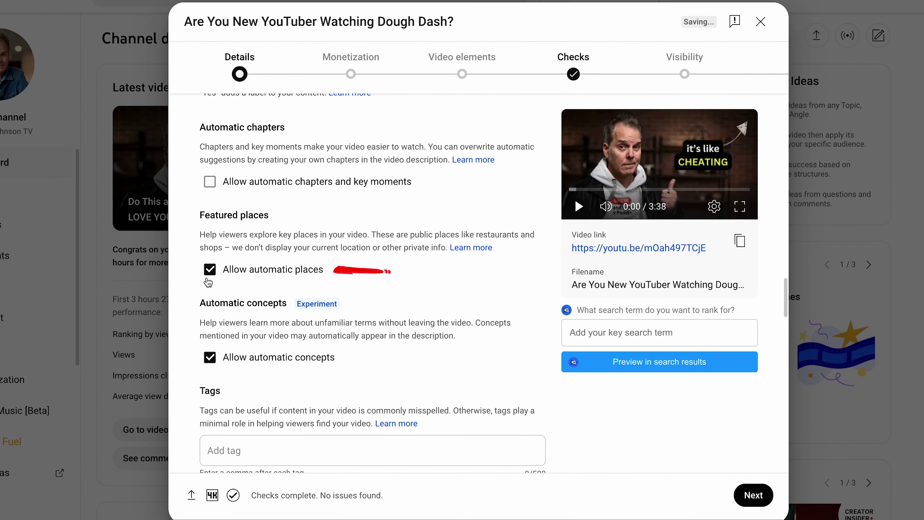
left_click(320, 270)
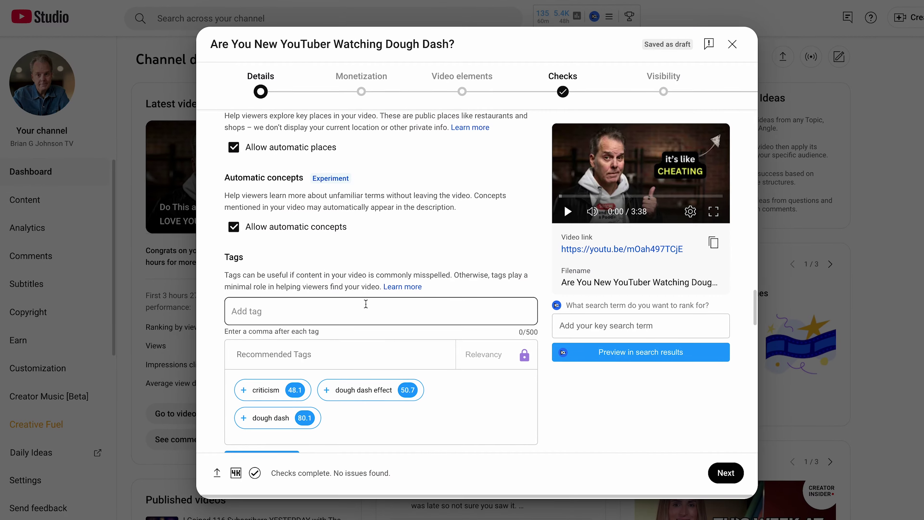
Add the tags 'new creators' and 'success on youtube in 2025', completing the five-tag list.
left_click(364, 308)
scroll(358, 312, "down", 3)
mouse_move(313, 309)
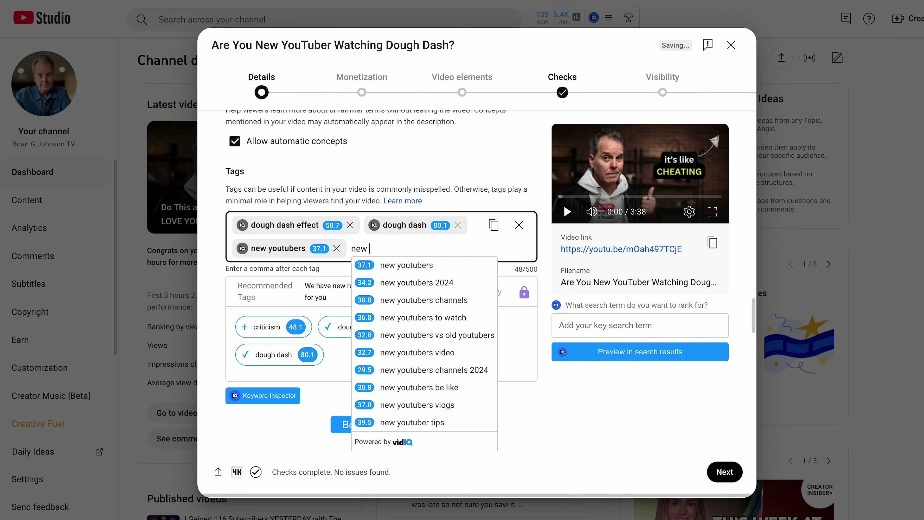
key("Return")
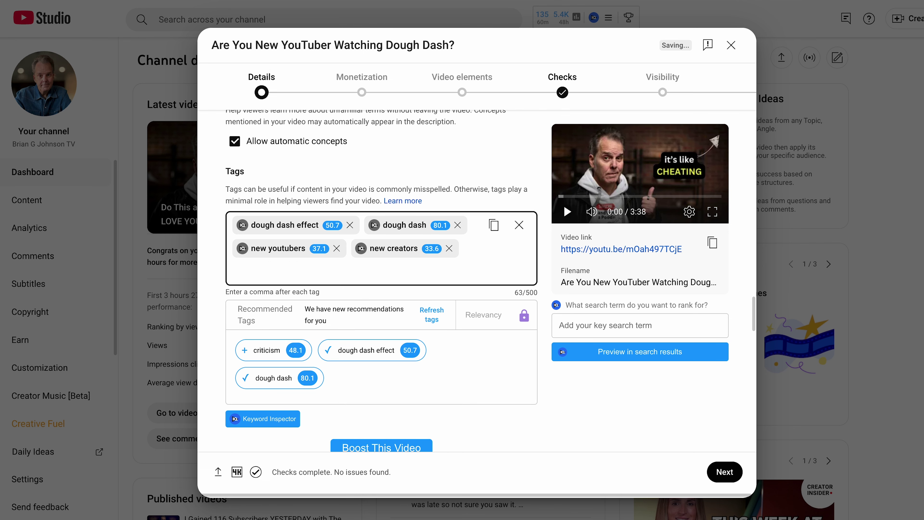
type("success on youtube in 2025")
scroll(587, 397, "down", 5)
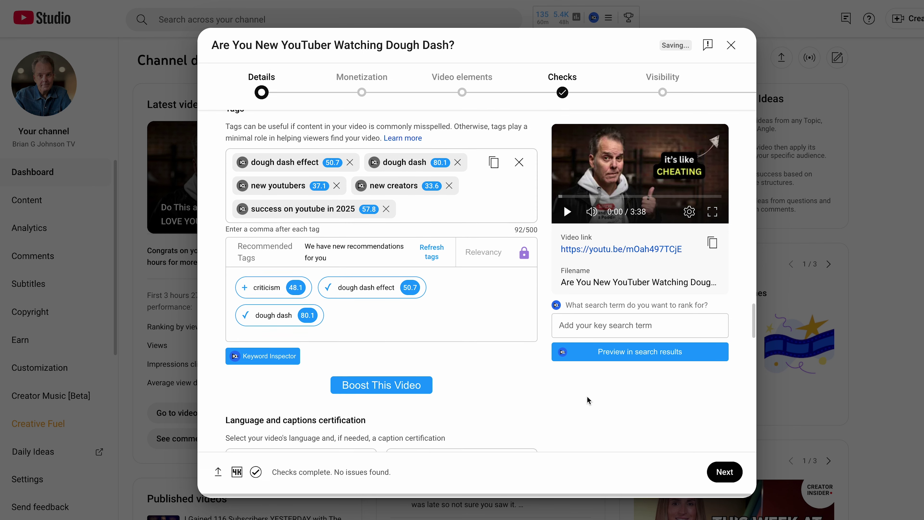
scroll(587, 396, "down", 4)
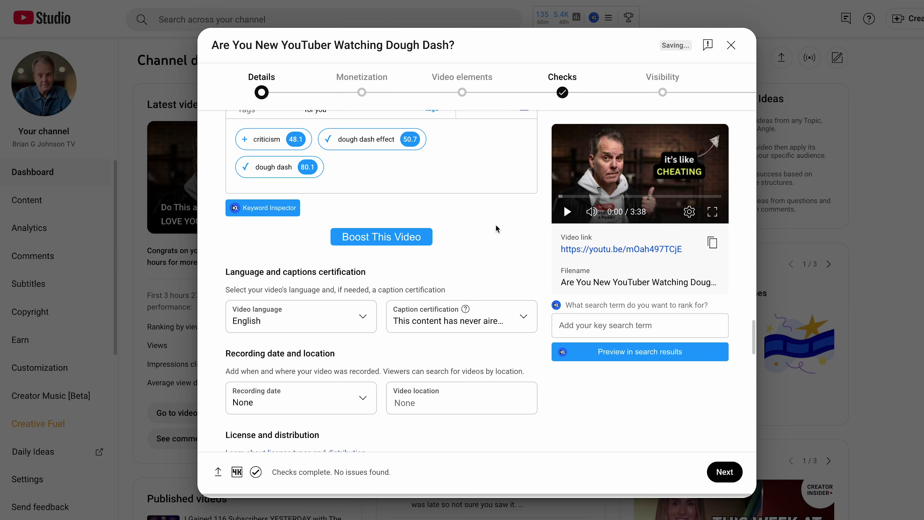
scroll(496, 224, "down", 2)
scroll(496, 229, "down", 1)
scroll(496, 229, "down", 5)
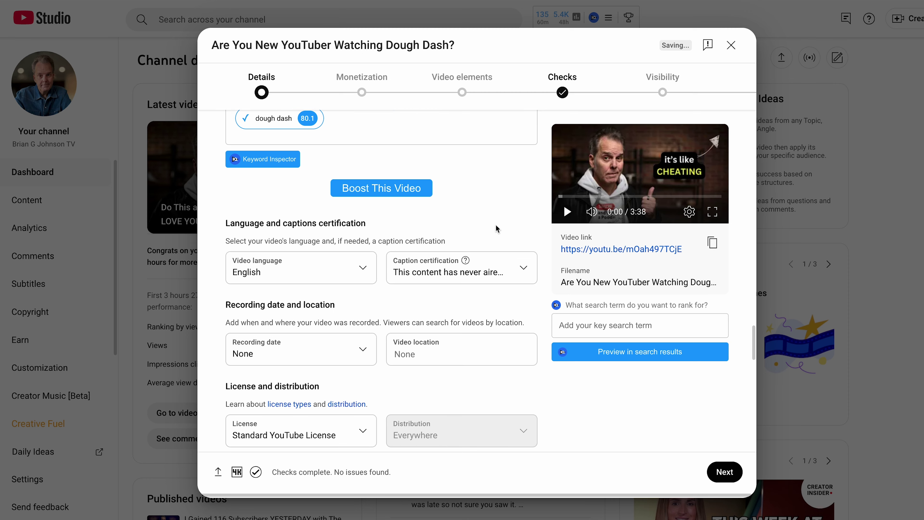
scroll(496, 228, "down", 4)
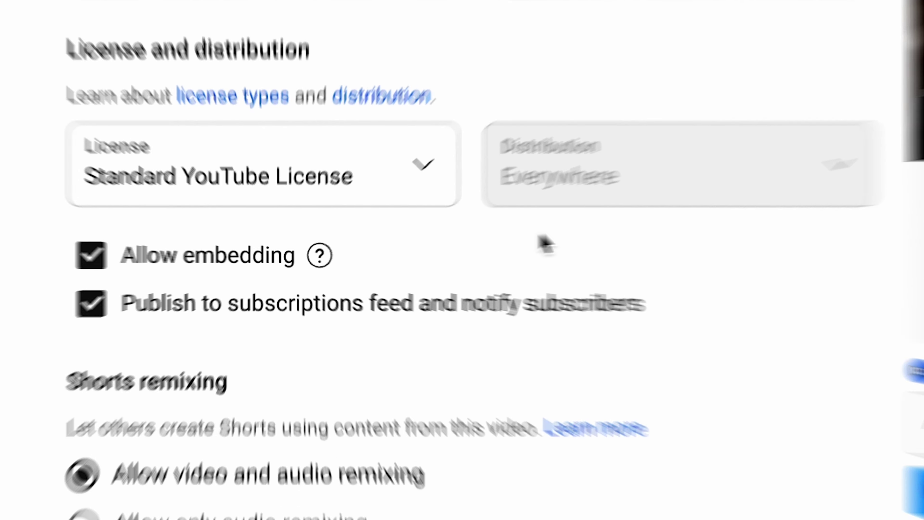
left_click(116, 258)
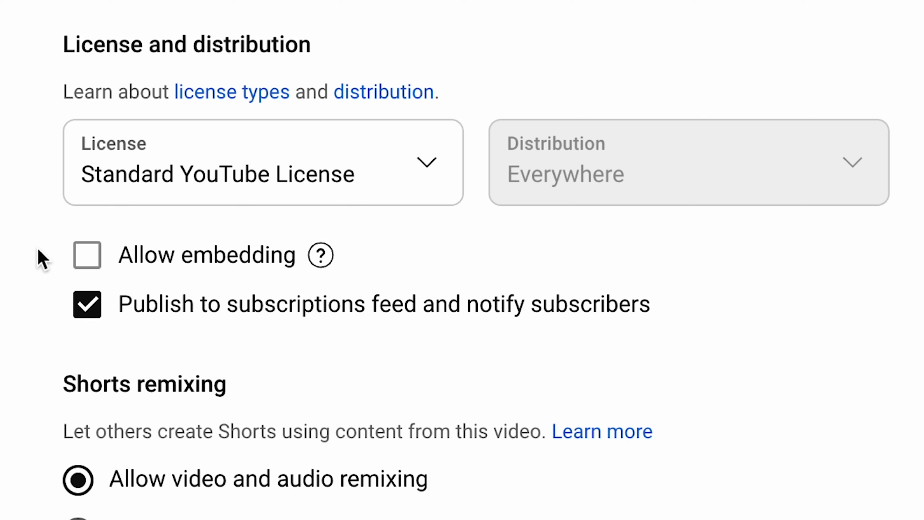
left_click(96, 256)
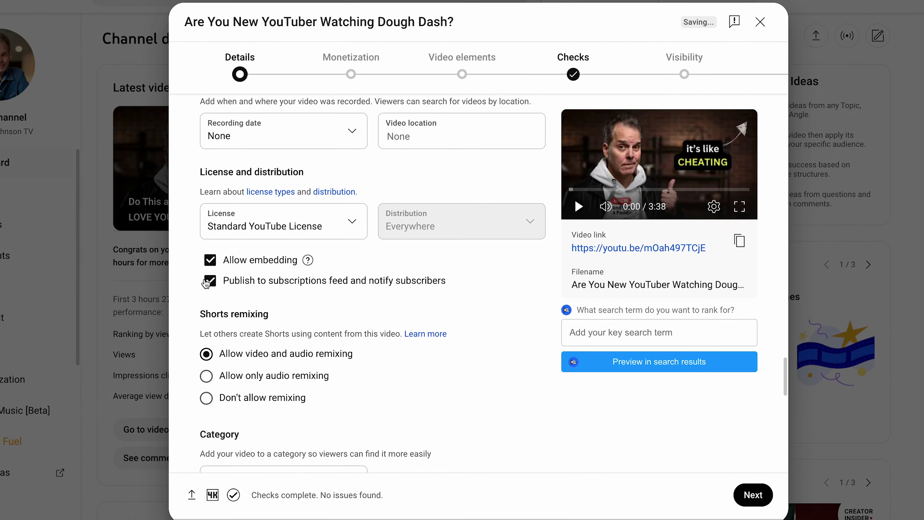
left_click(201, 286)
left_click(192, 286)
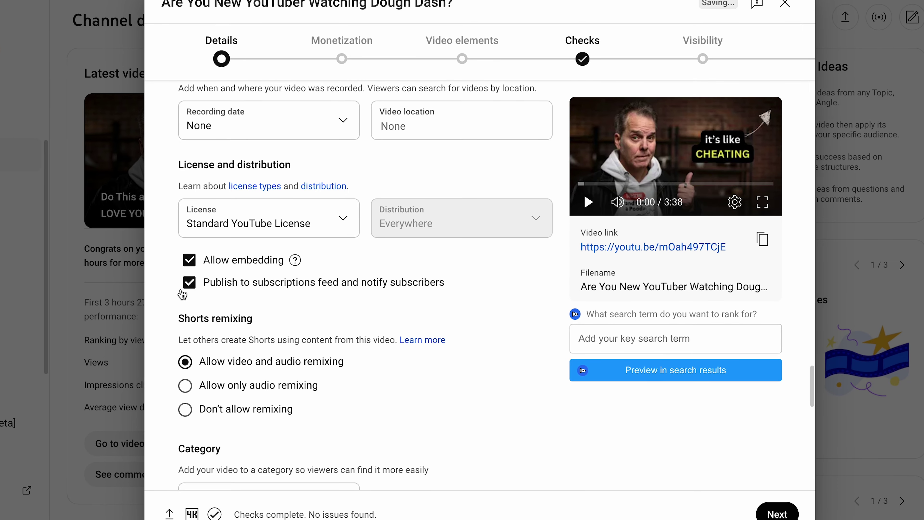
scroll(162, 301, "down", 3)
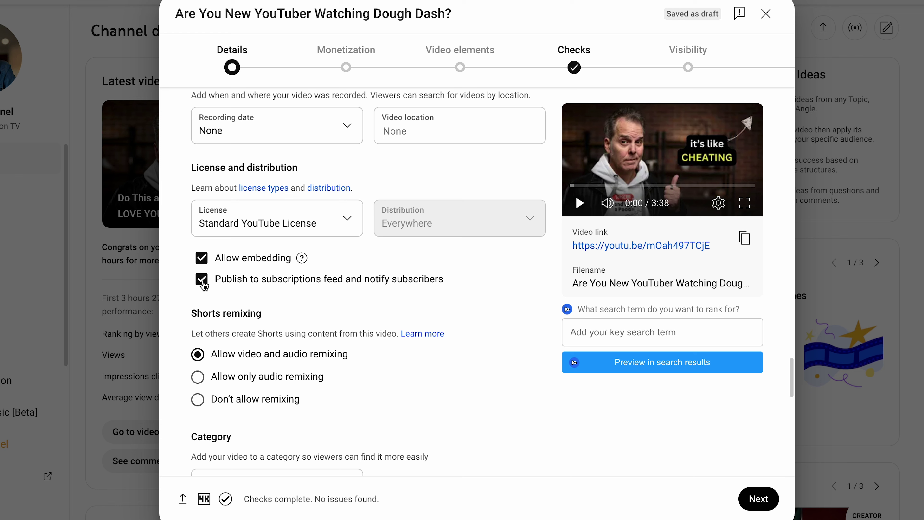
left_click(203, 280)
left_click(202, 280)
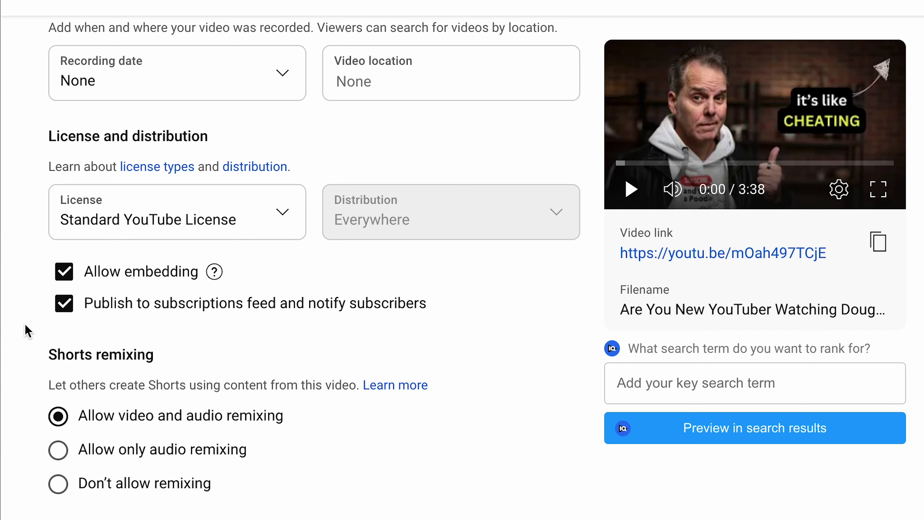
scroll(27, 332, "down", 3)
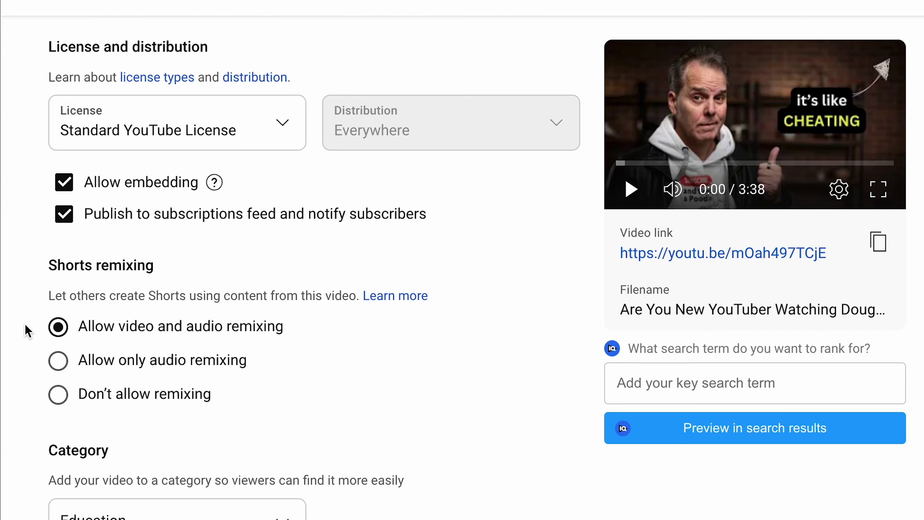
Switch the category to Autos & Vehicles, then set it back to Education.
scroll(27, 332, "down", 7)
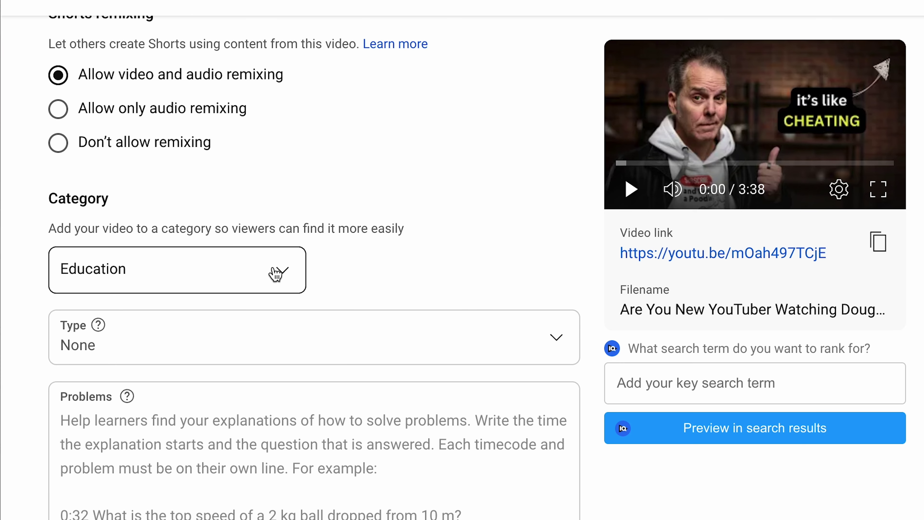
left_click(287, 273)
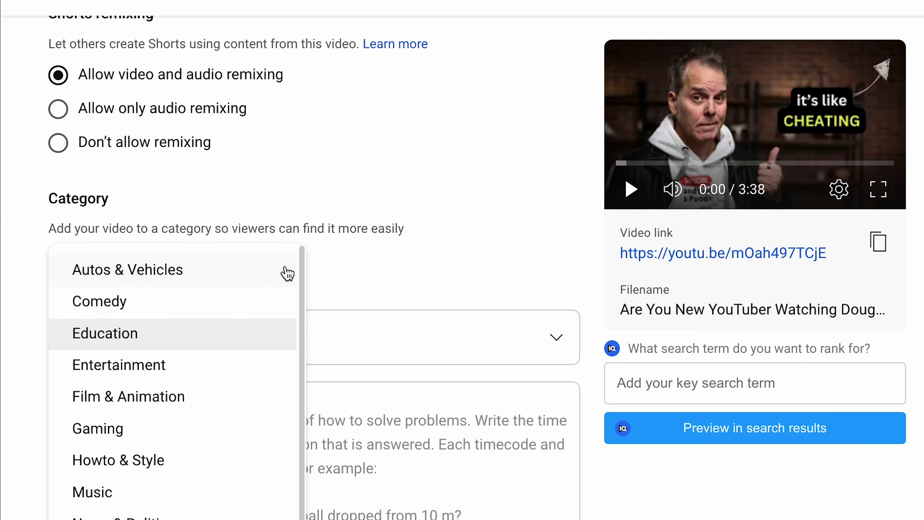
left_click(287, 273)
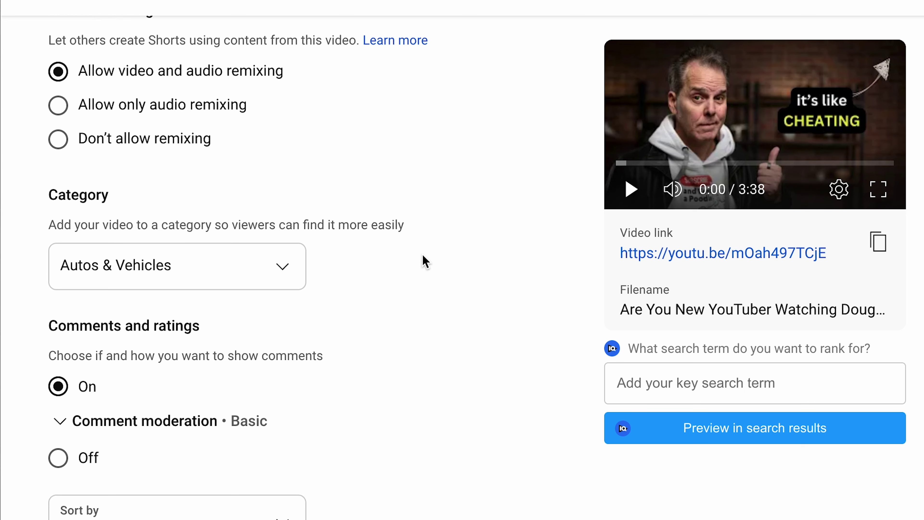
scroll(401, 257, "down", 1)
left_click(277, 254)
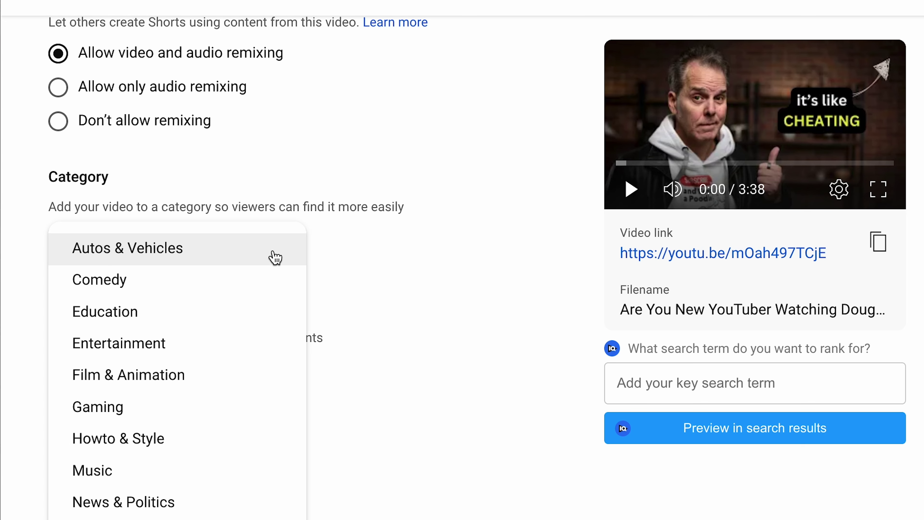
left_click(242, 310)
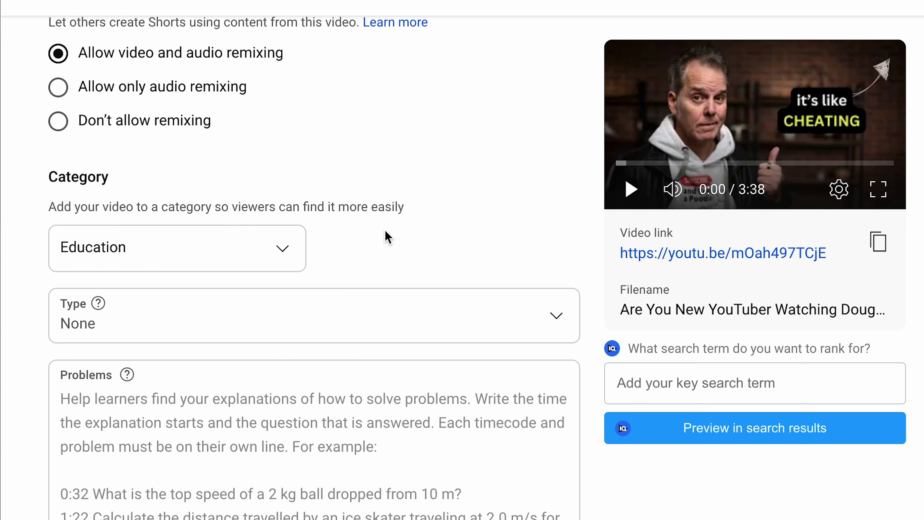
left_click(557, 320)
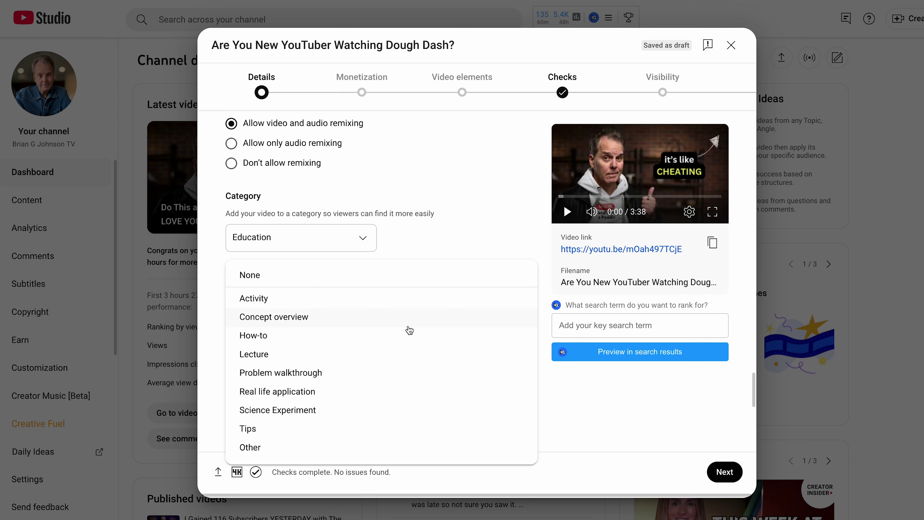
Set the Education video type to Tips, leaving comments on with Basic moderation.
left_click(355, 429)
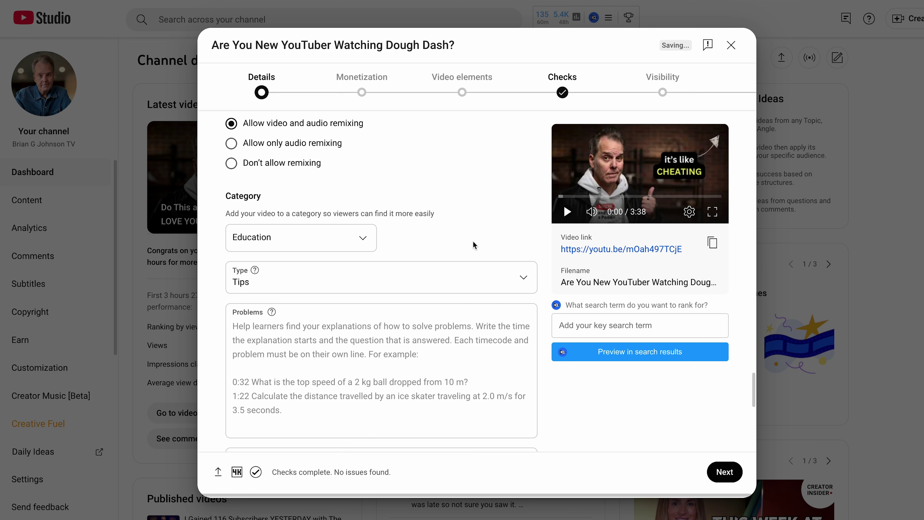
scroll(477, 243, "down", 7)
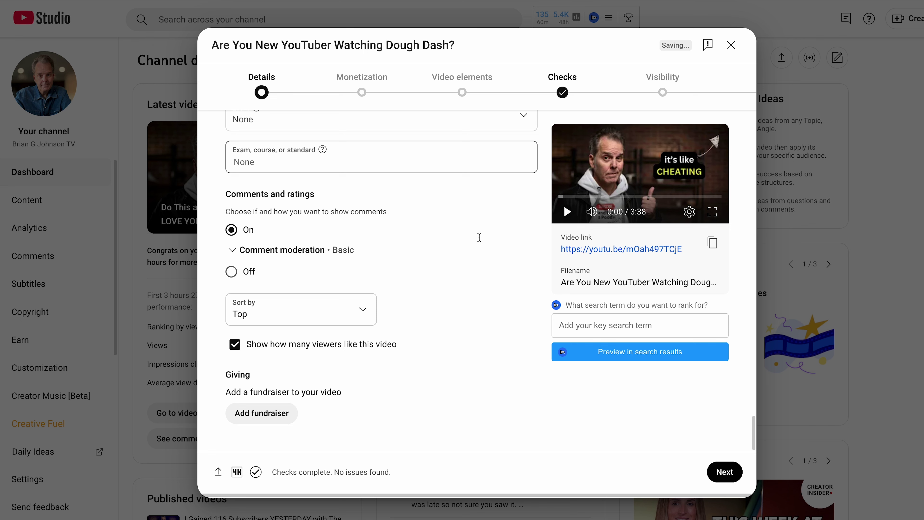